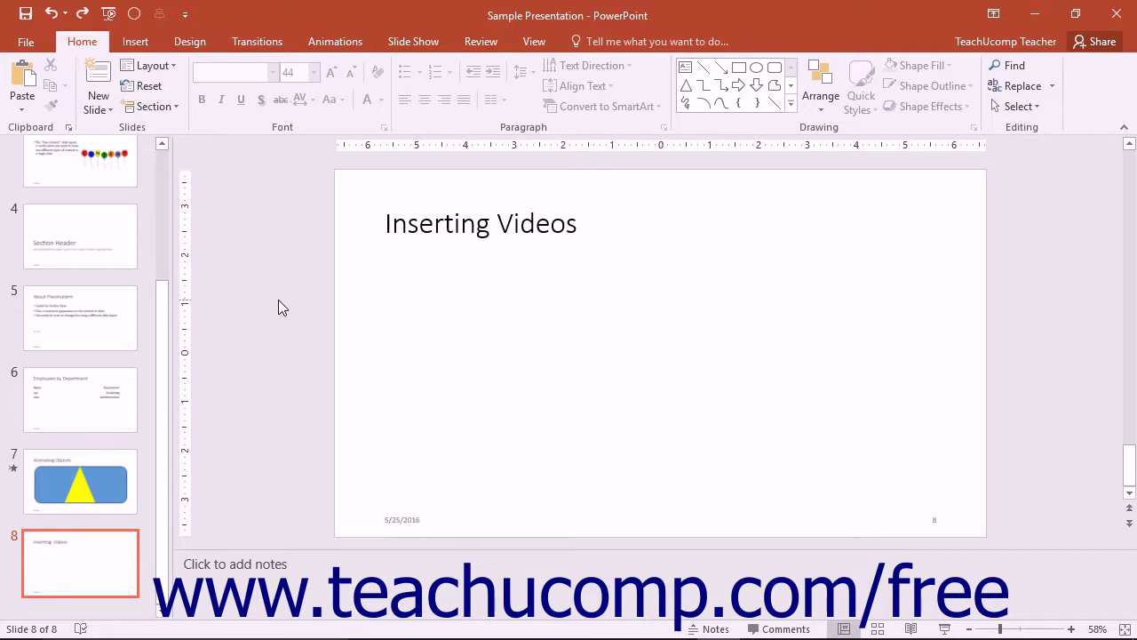
# Insert the SynVHCoastingNB video from this PC's Videos folder onto slide 8 and move it below the left end of the title.
pyautogui.click(150, 41)
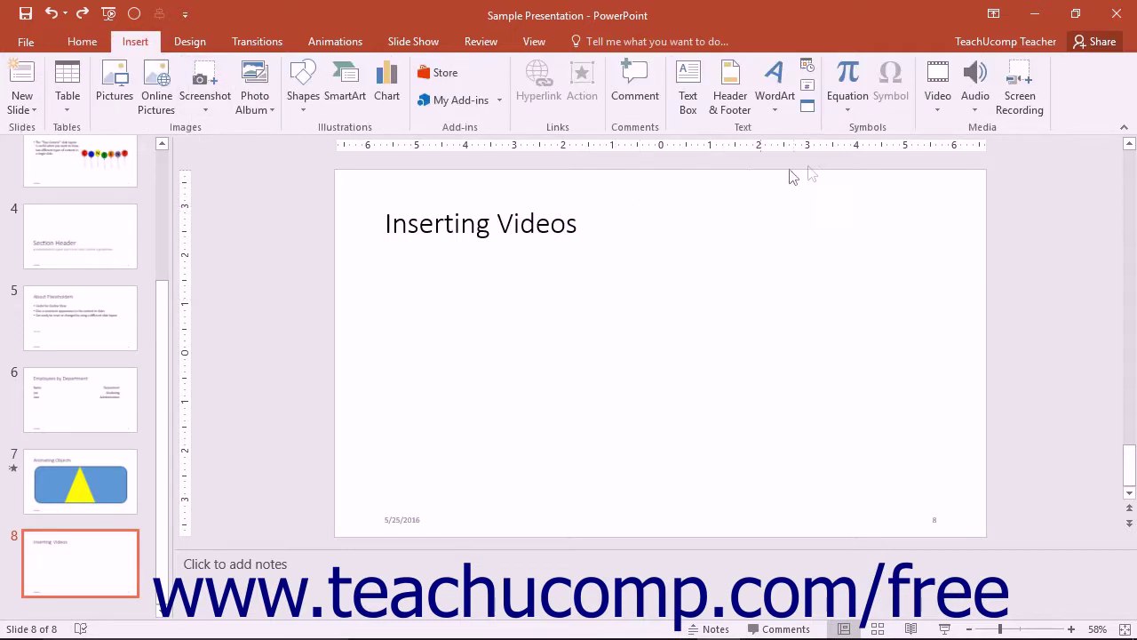
pyautogui.click(934, 103)
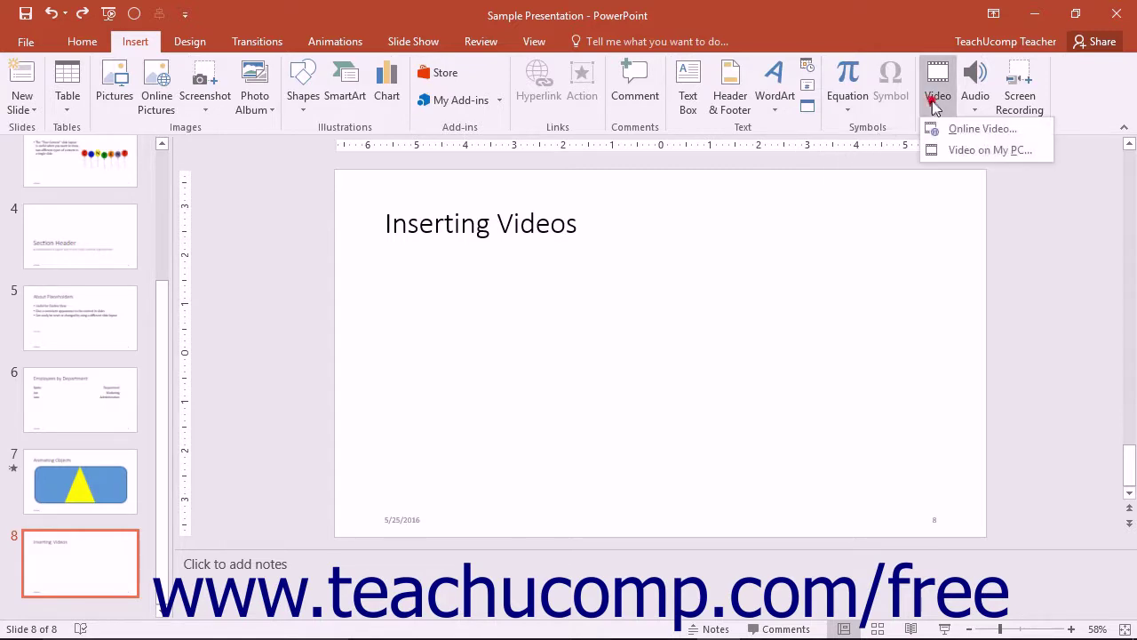
pyautogui.click(951, 151)
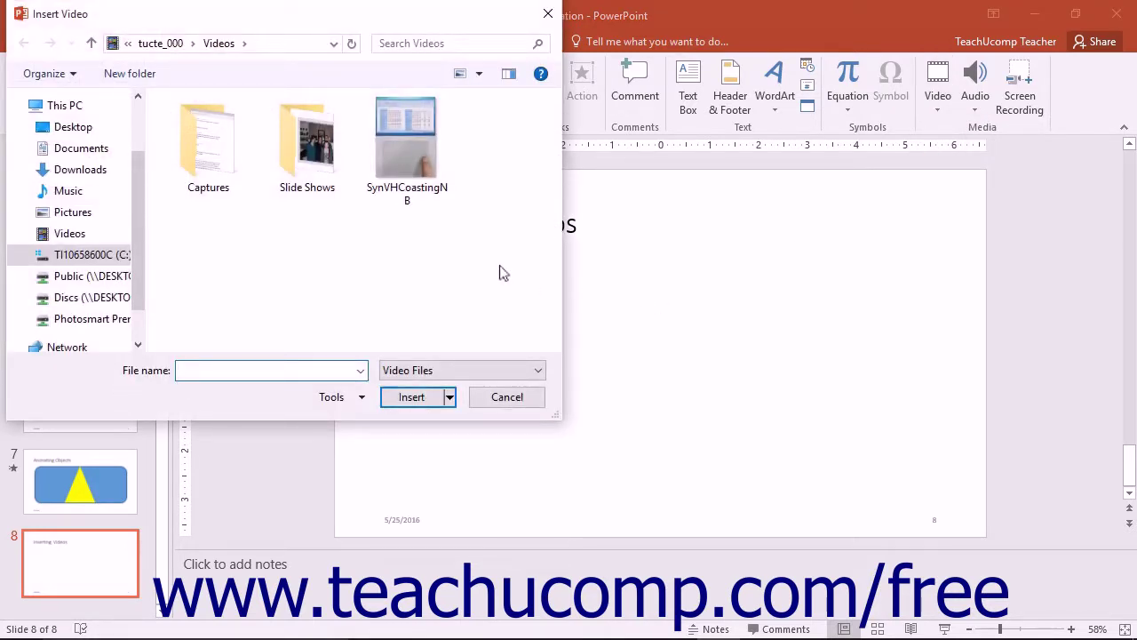
pyautogui.click(411, 147)
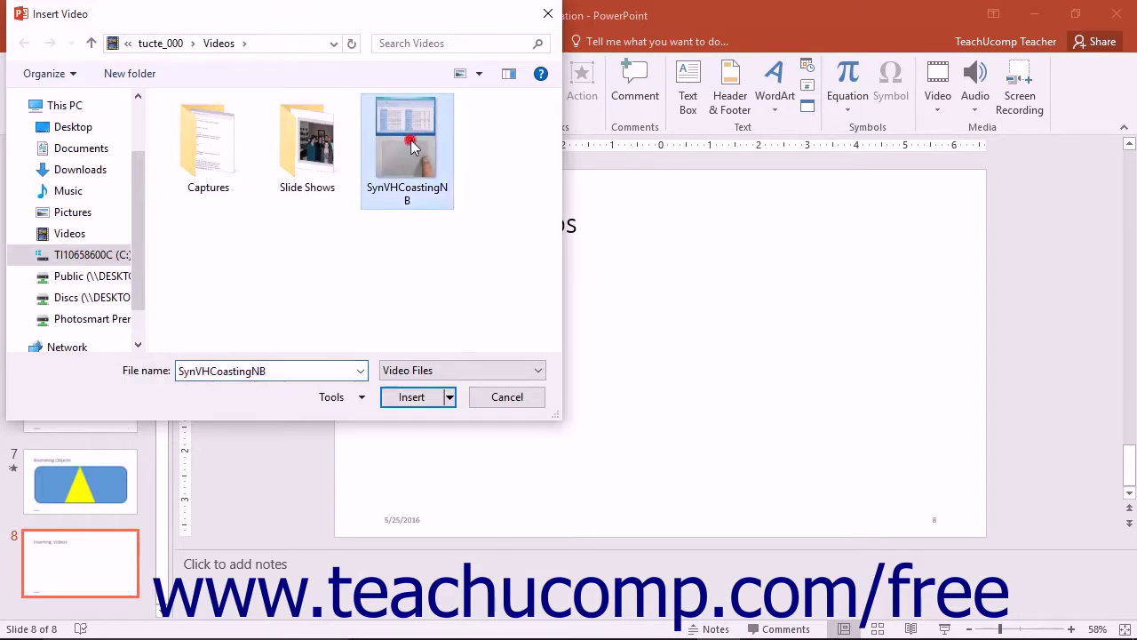
pyautogui.click(411, 397)
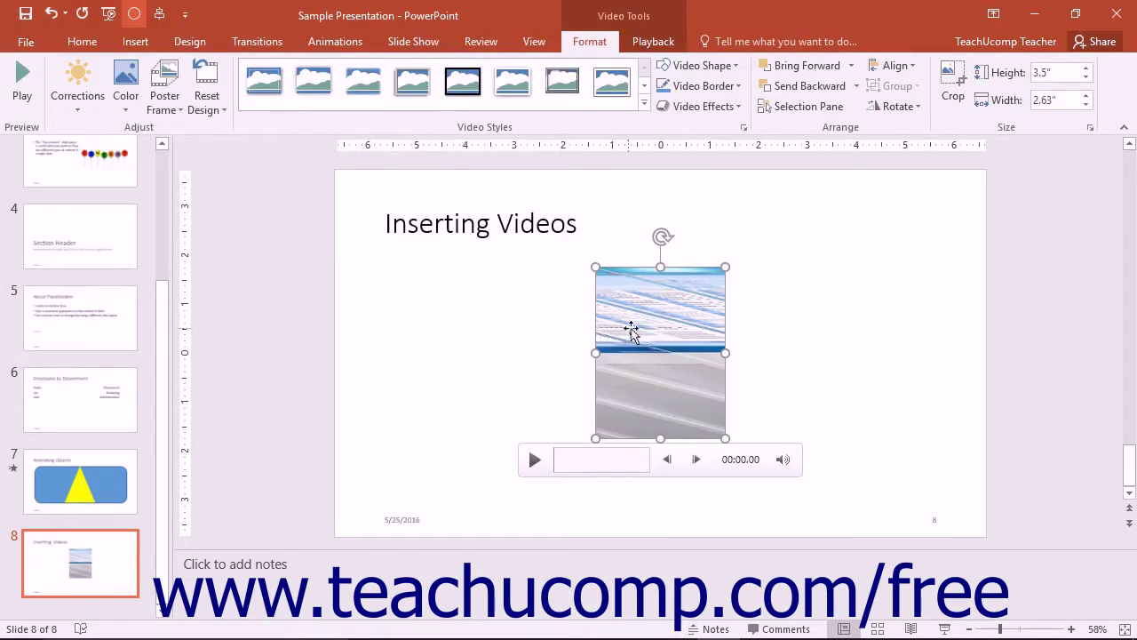
pyautogui.moveTo(632, 329); pyautogui.dragTo(438, 315)
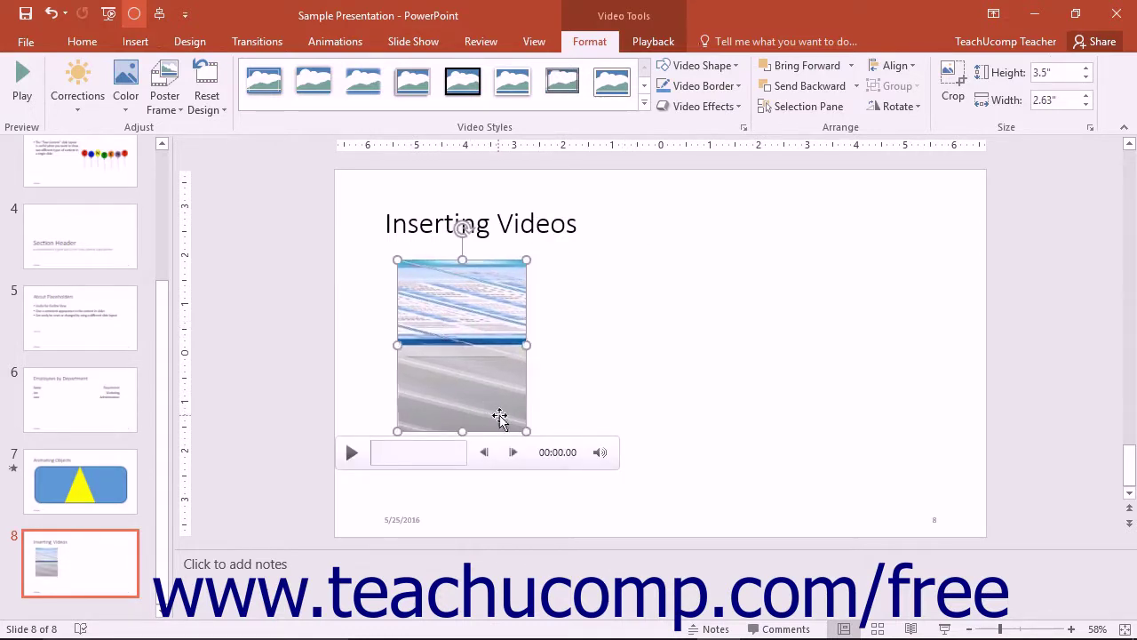
pyautogui.click(692, 350)
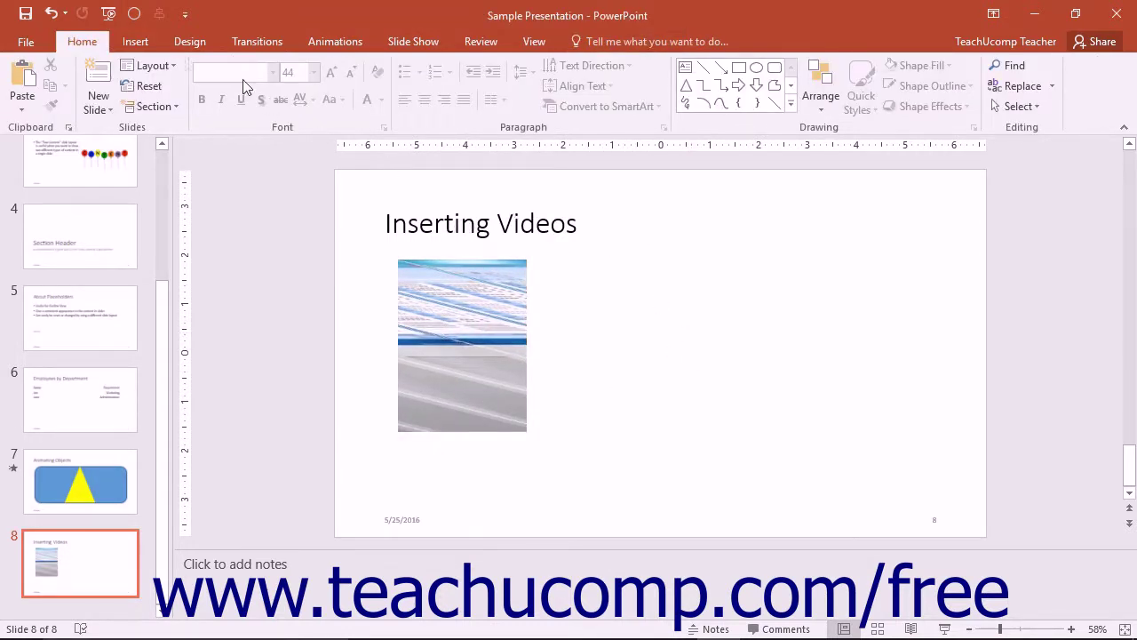
# Search YouTube for "teachucomp powerpoint 2013 inserting objects" as the source of an online video.
pyautogui.click(133, 43)
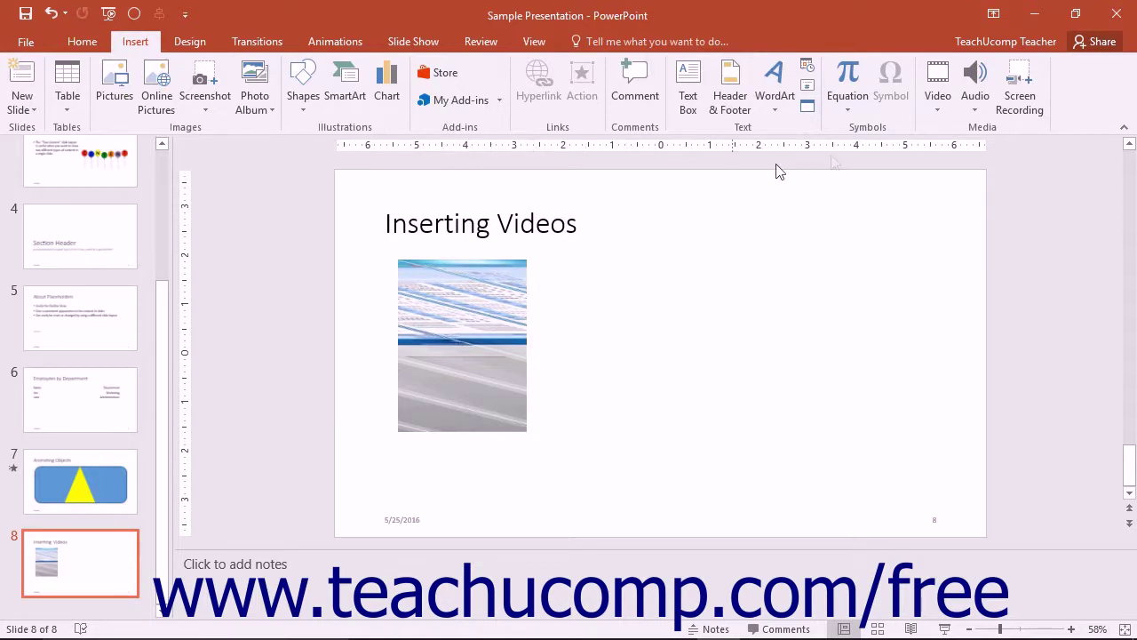
pyautogui.click(943, 107)
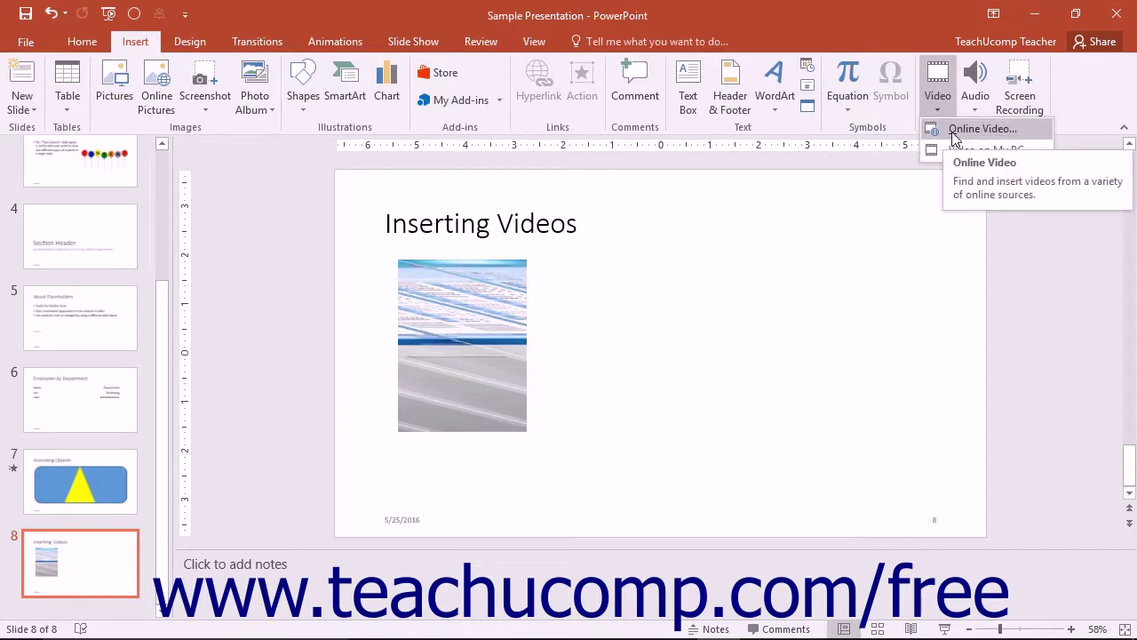
pyautogui.click(955, 129)
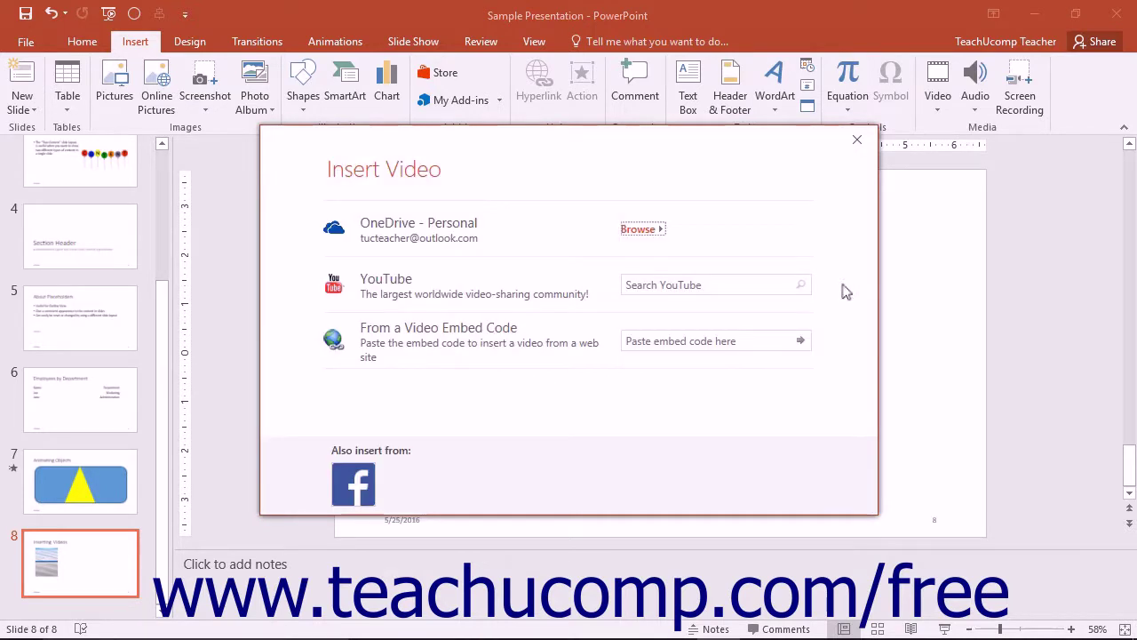
pyautogui.click(666, 288)
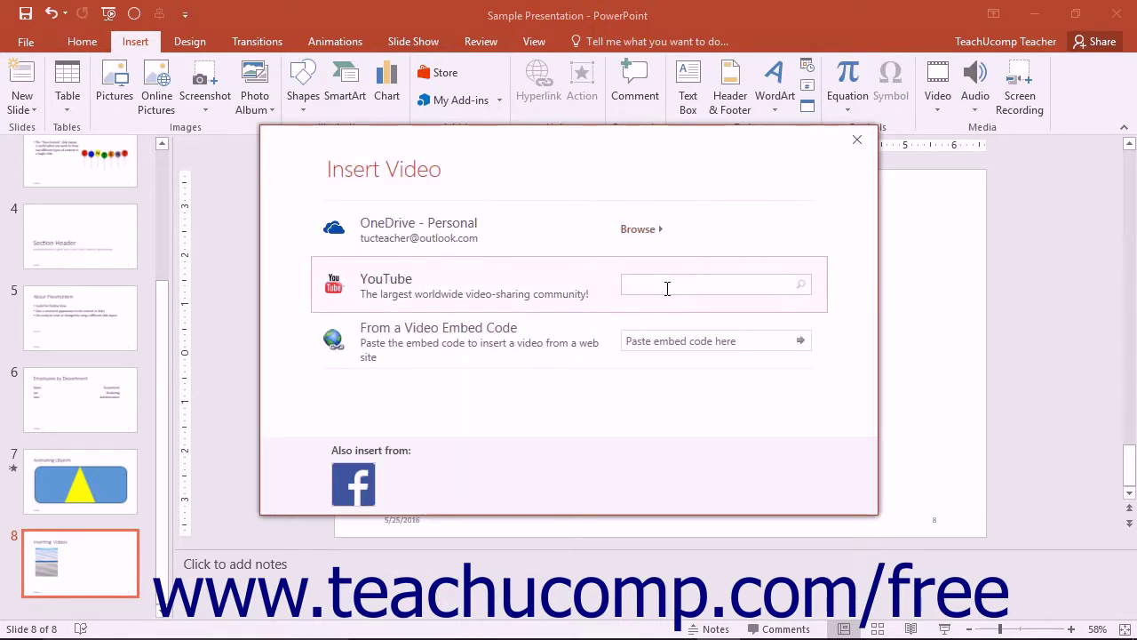
pyautogui.write('powerpoint 2013 inserting objects')
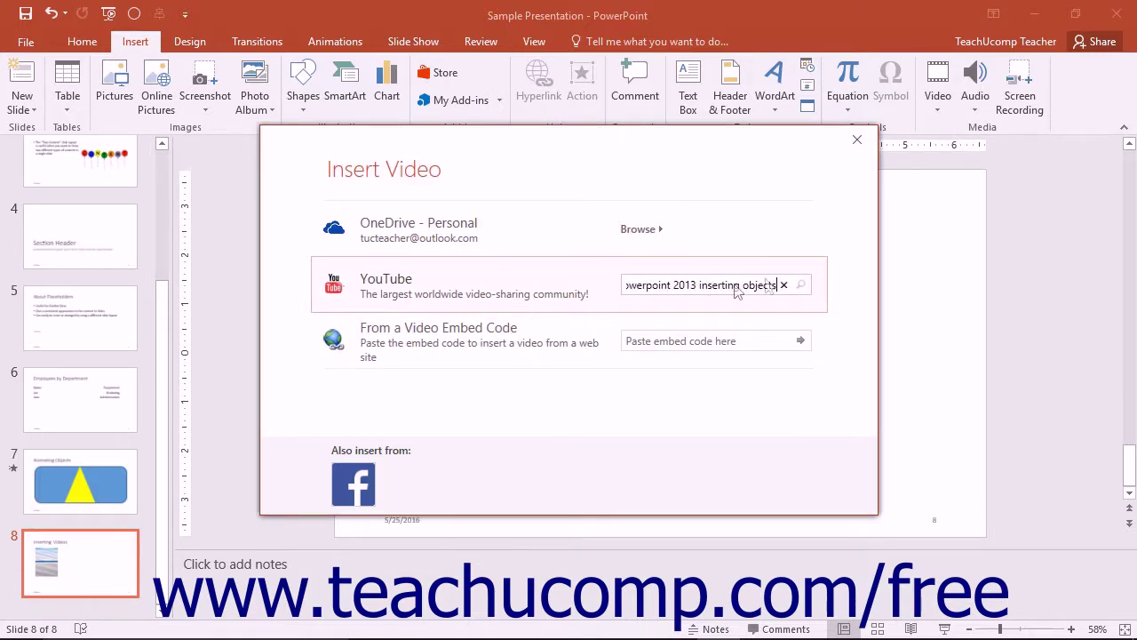
pyautogui.click(800, 285)
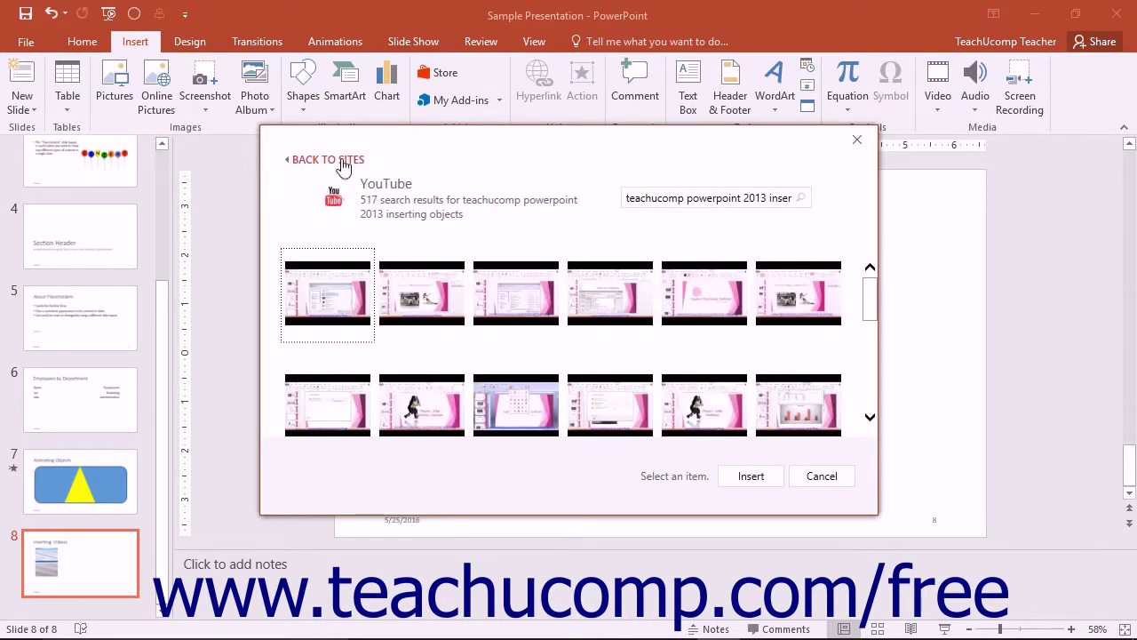
# Browse the personal OneDrive folders as a video source, return to the source list and activate the embed code entry.
pyautogui.click(343, 162)
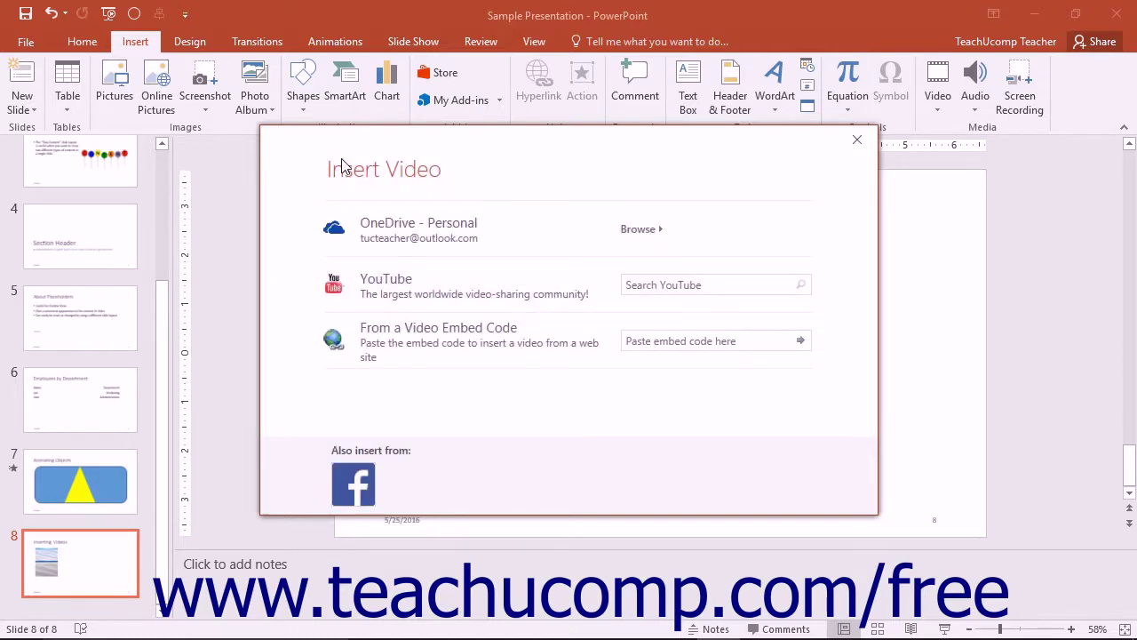
pyautogui.click(645, 233)
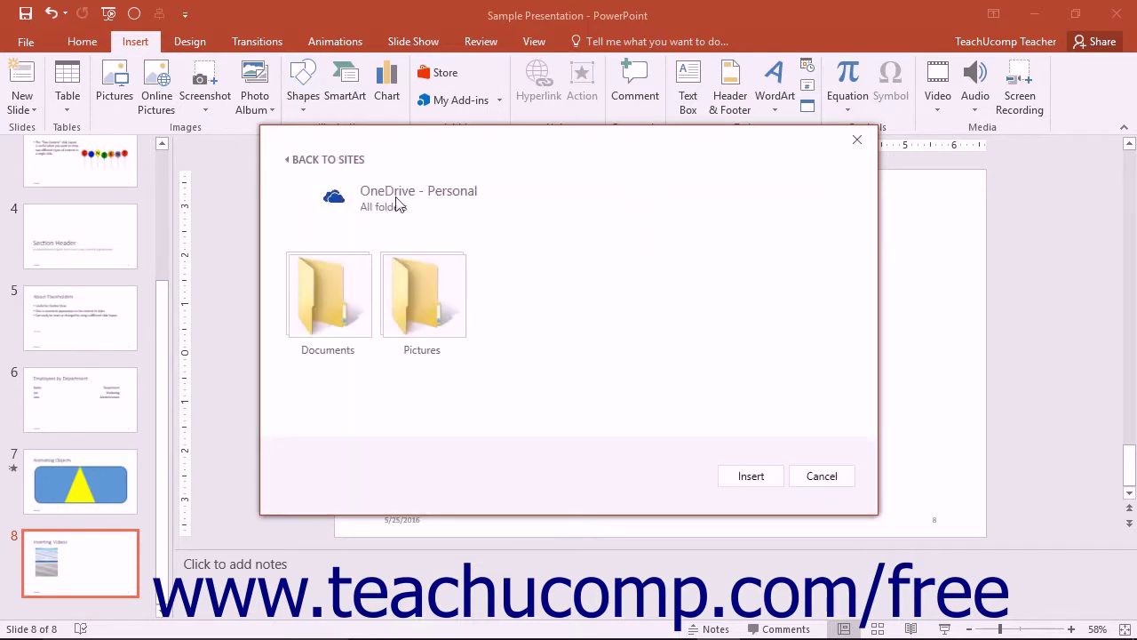
pyautogui.click(345, 162)
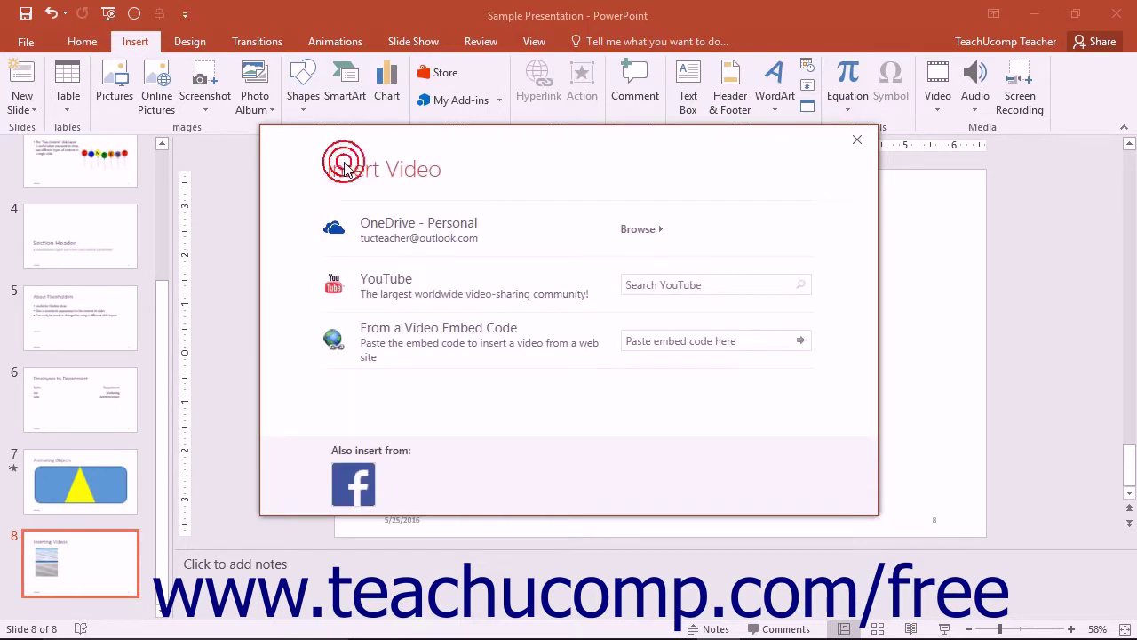
pyautogui.click(635, 338)
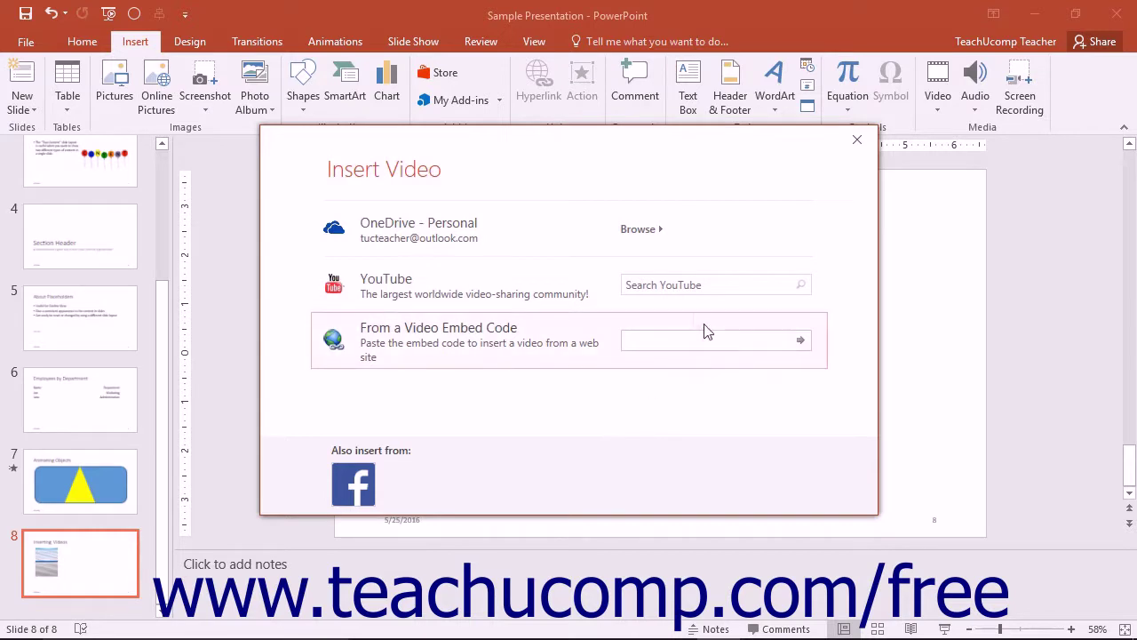
# Search YouTube for "teachucomp powerpoint 2013 inserting objects" and insert the first video found onto the slide.
pyautogui.click(668, 289)
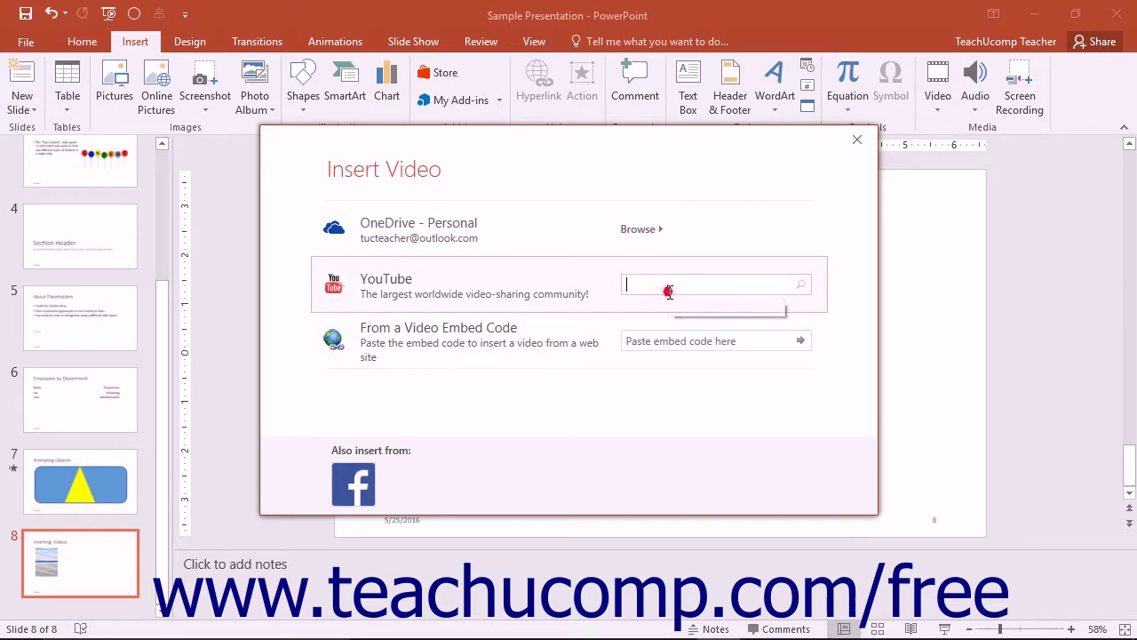
pyautogui.write('teachucomp powerpoint 2013 inserting objects')
pyautogui.click(800, 284)
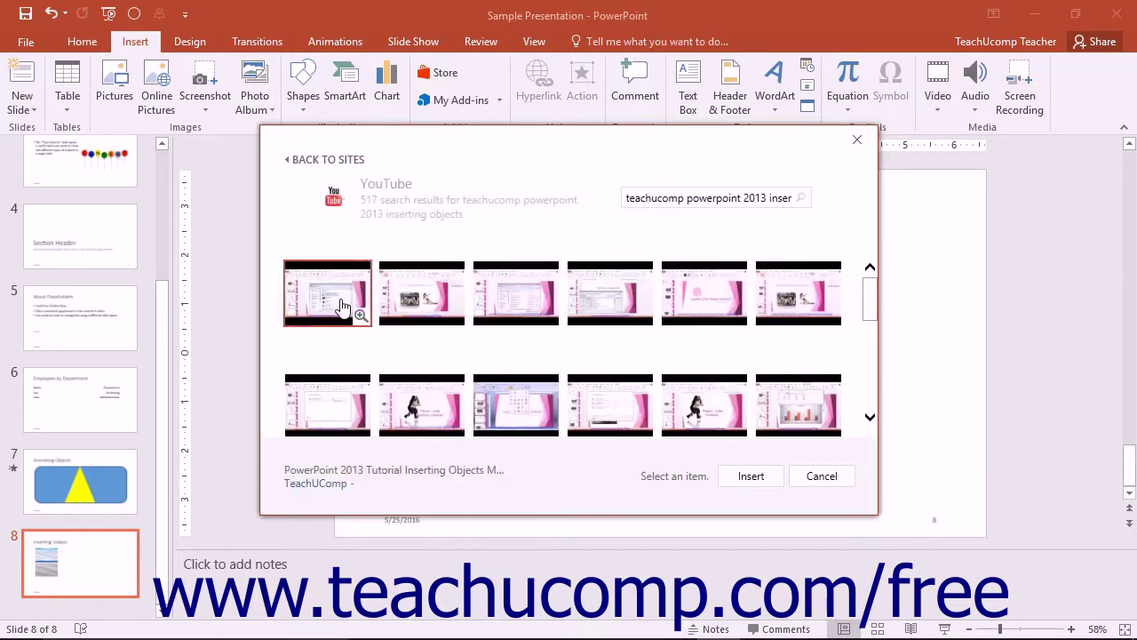
pyautogui.click(342, 307)
pyautogui.click(749, 476)
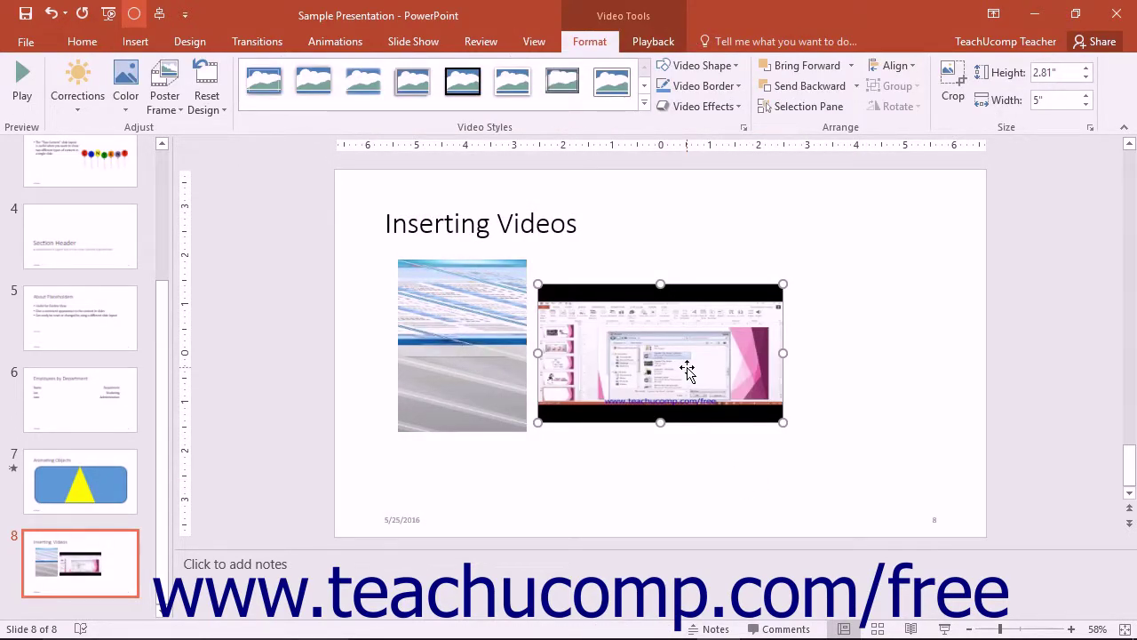
# Examine the formatting and playback options, including the start choices and video styles, for the YouTube video and the SynVHCoastingNB video.
pyautogui.click(654, 43)
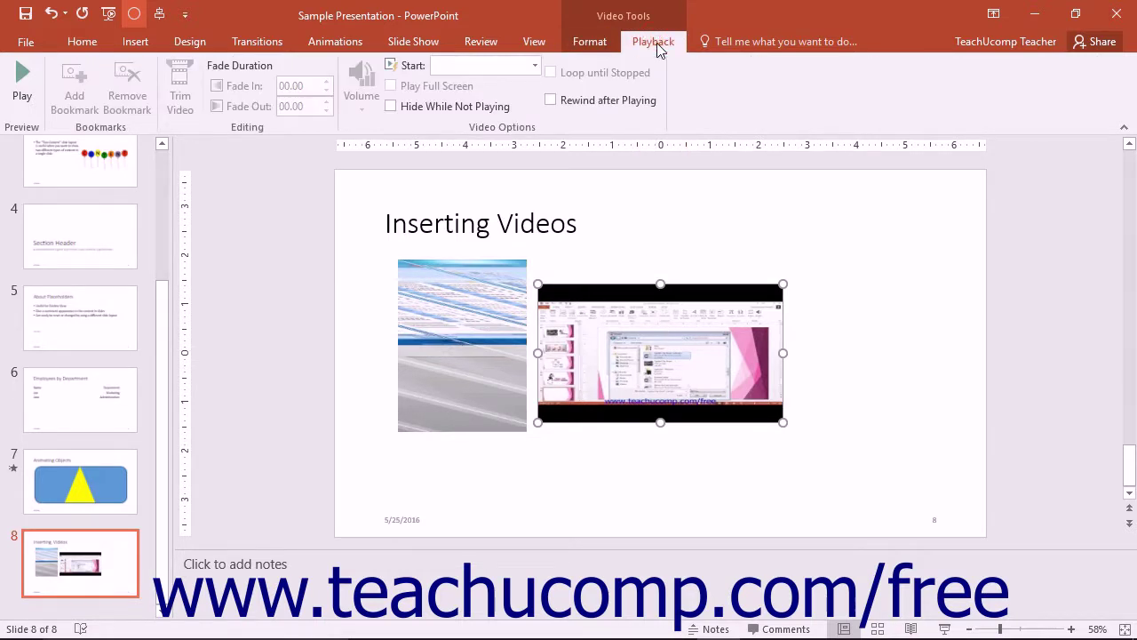
pyautogui.click(598, 43)
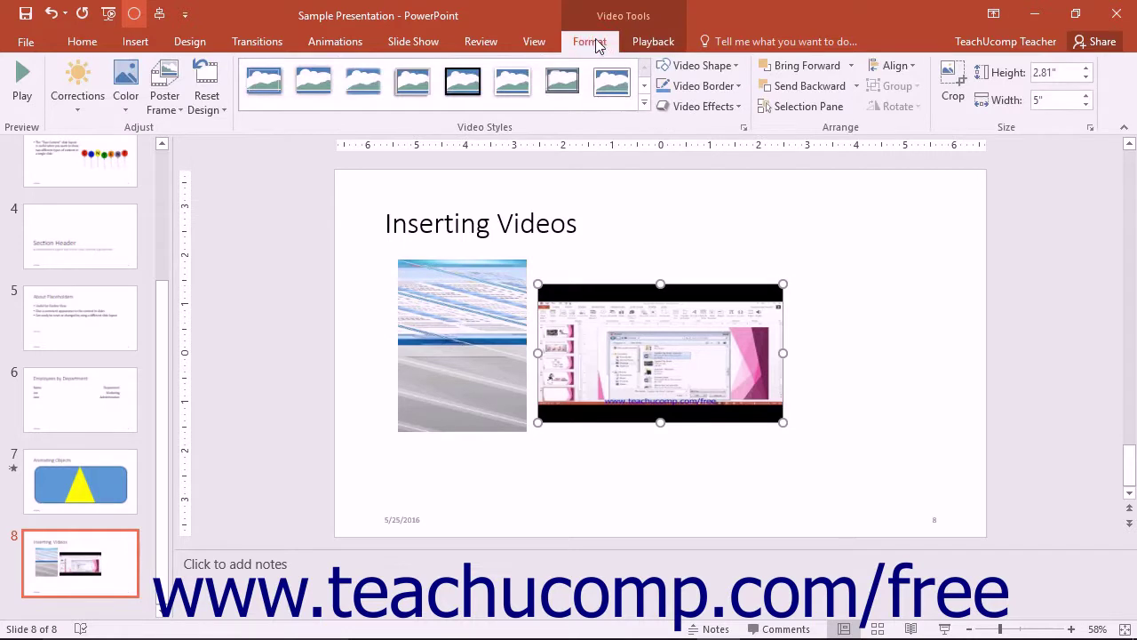
pyautogui.click(440, 318)
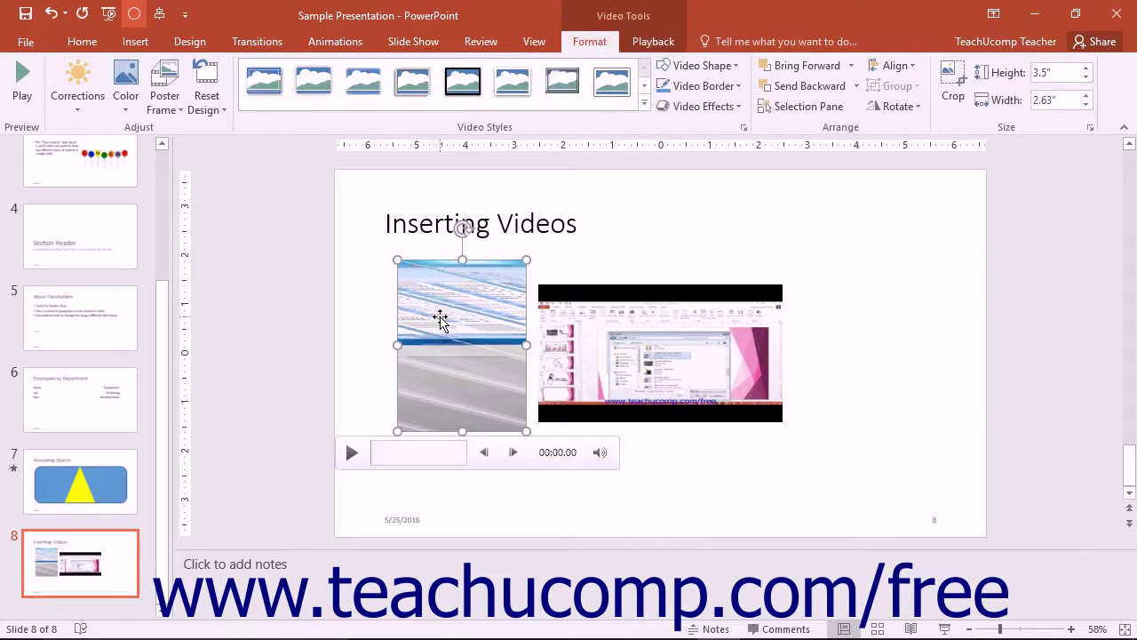
pyautogui.click(651, 43)
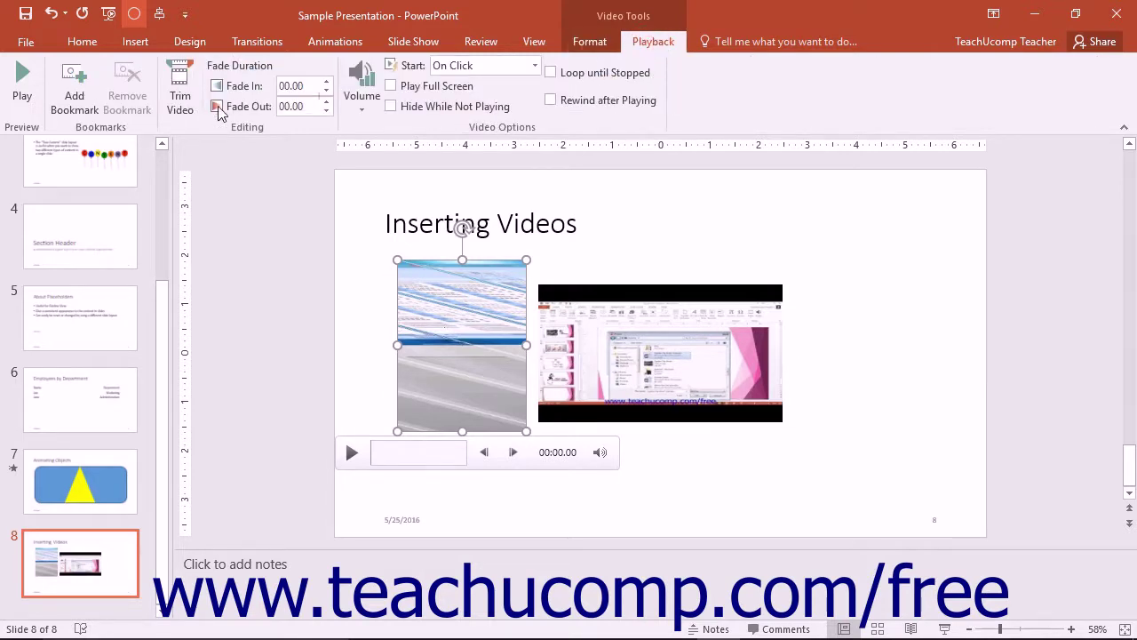
pyautogui.click(535, 66)
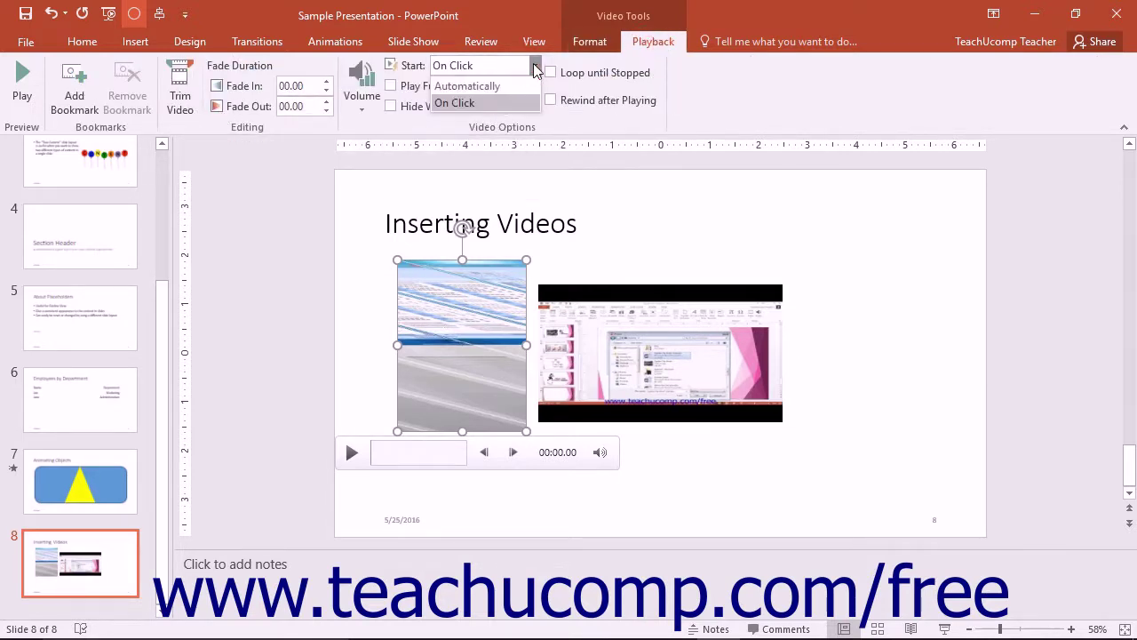
pyautogui.click(513, 105)
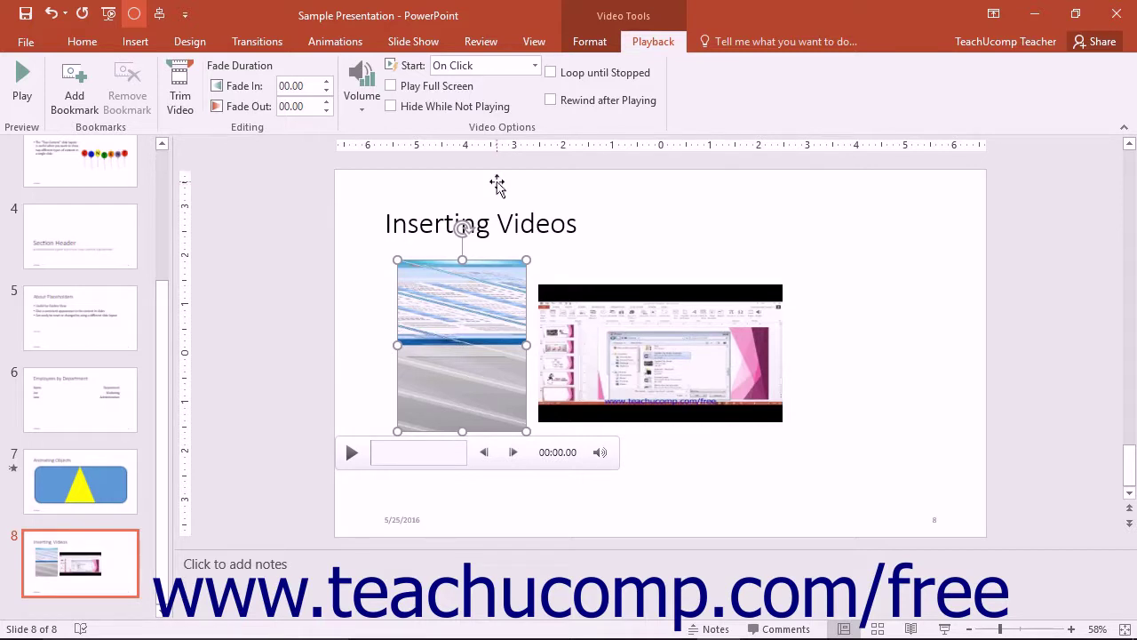
pyautogui.click(586, 44)
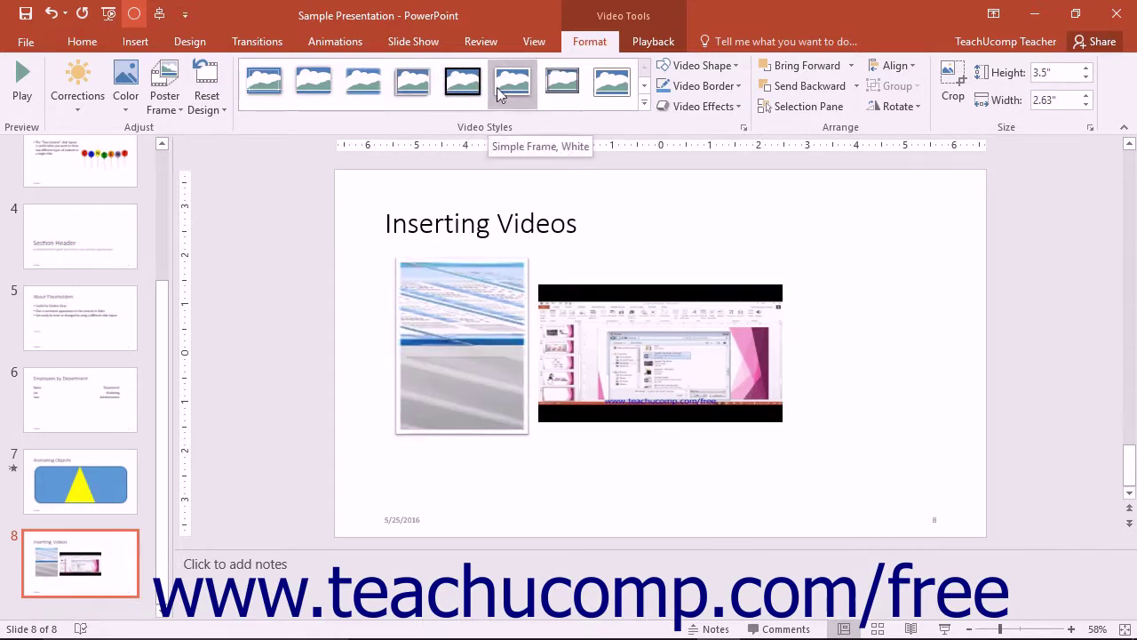
pyautogui.click(661, 327)
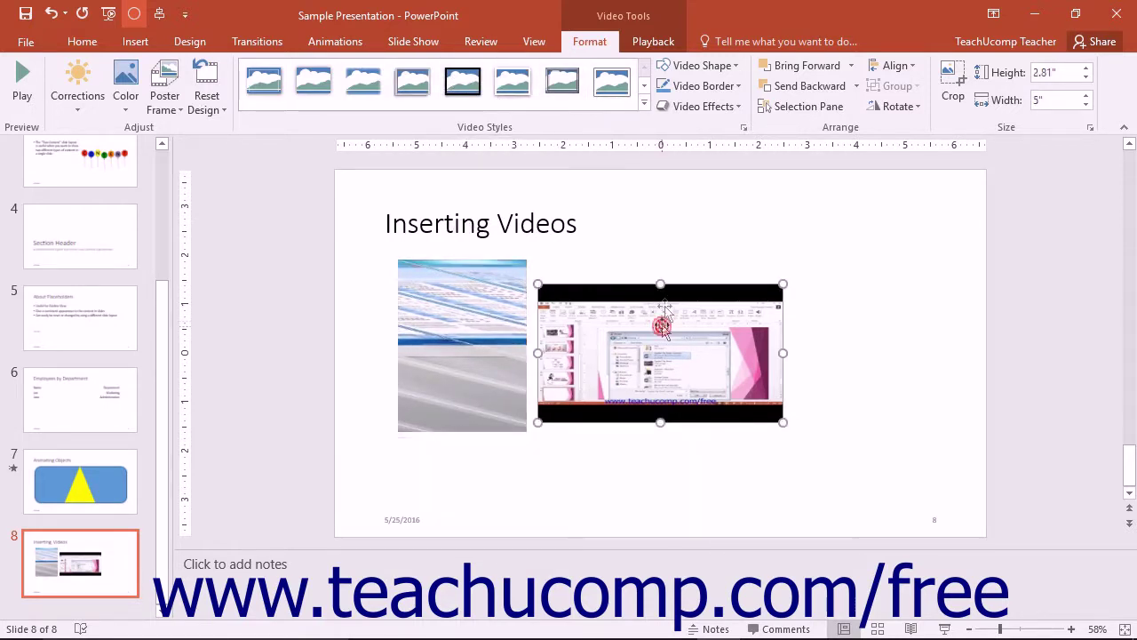
pyautogui.click(655, 43)
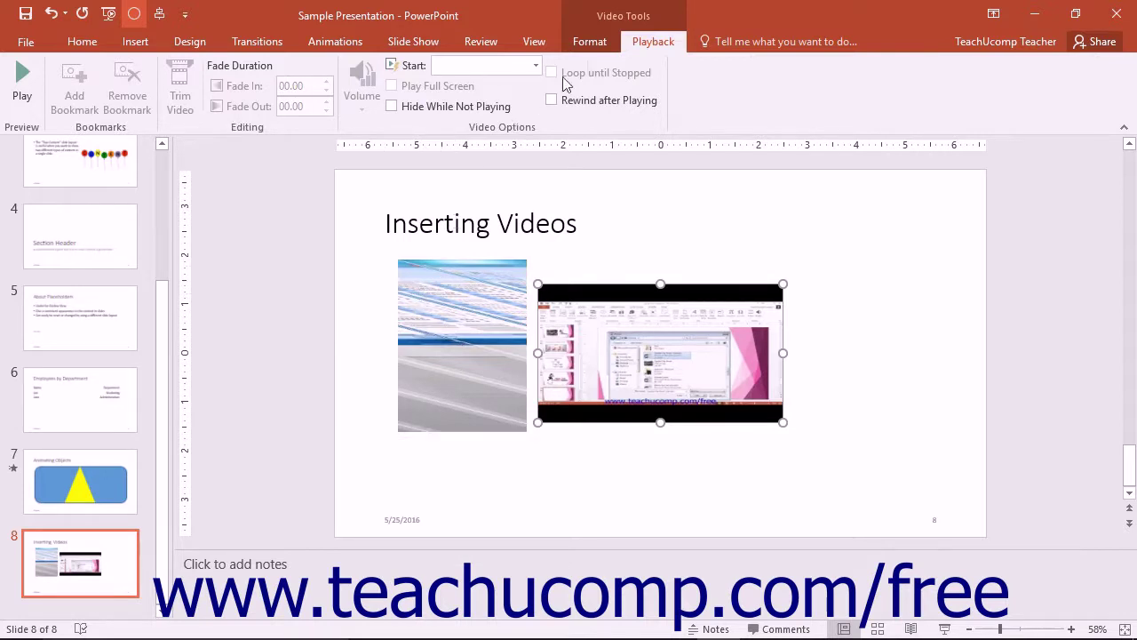
pyautogui.click(594, 45)
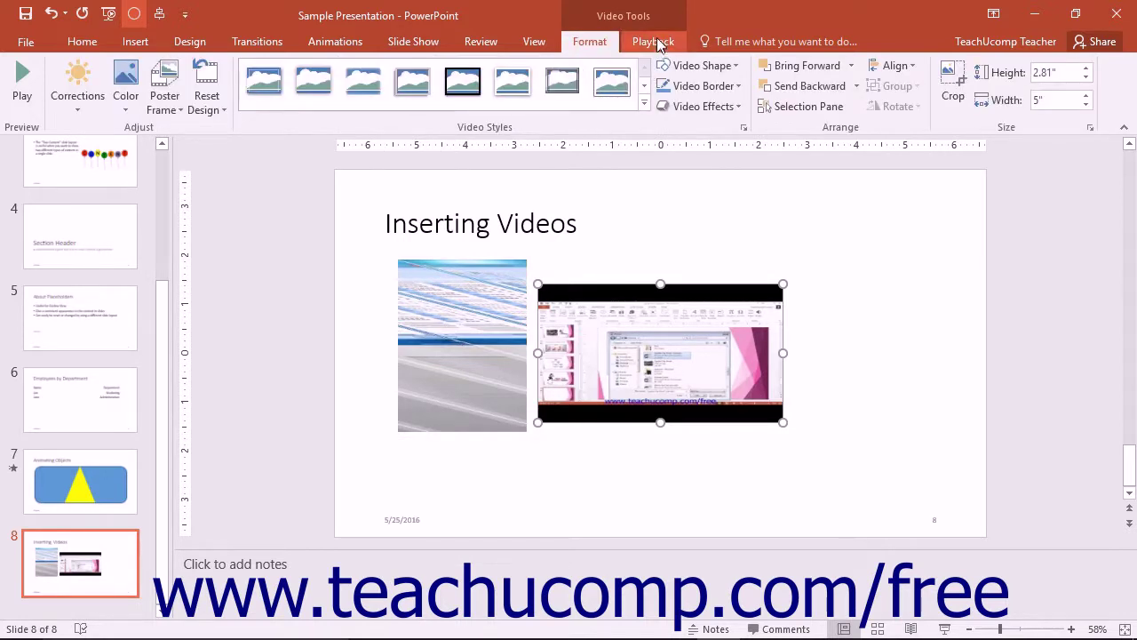
# Set the SynVHCoastingNB video to loop until stopped with fade-in and fade-out durations of 00.25, and start its preview.
pyautogui.click(461, 289)
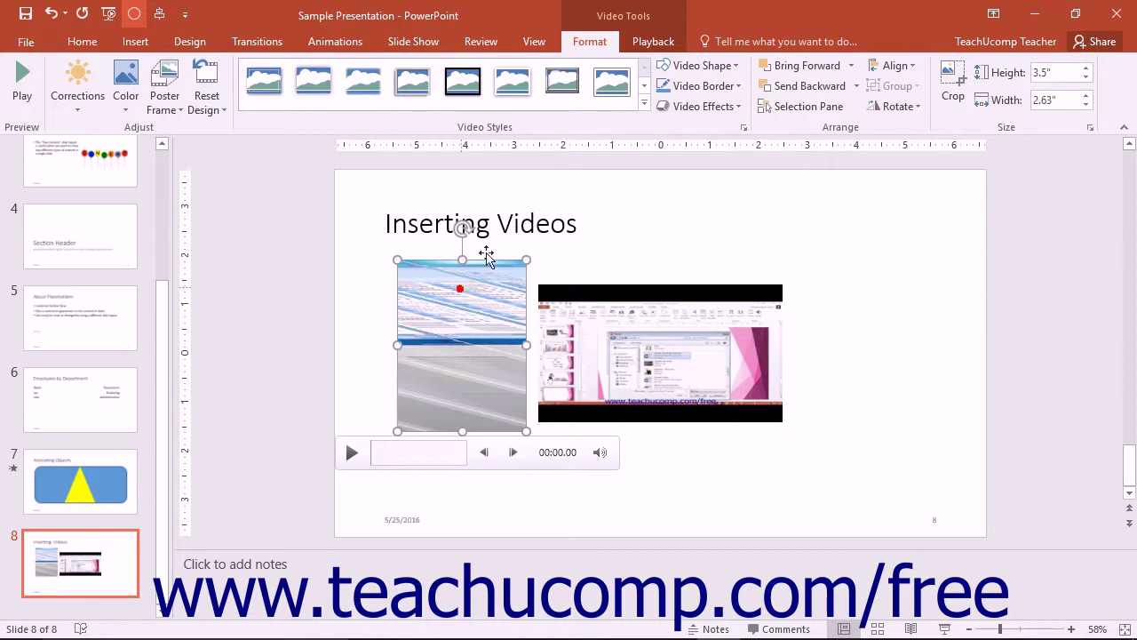
pyautogui.click(653, 43)
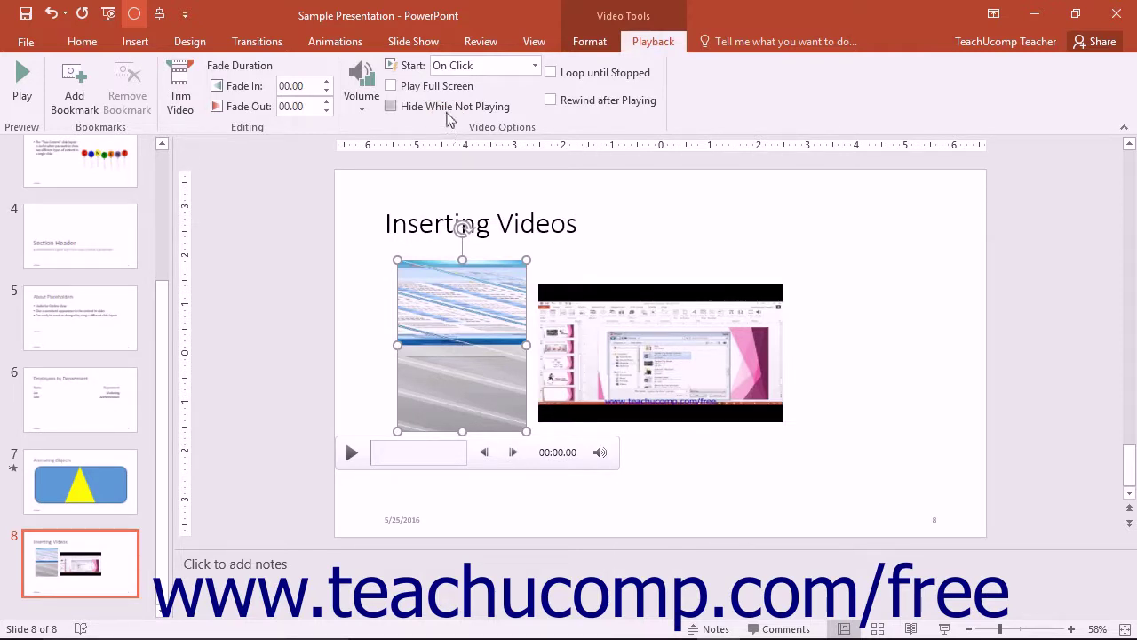
pyautogui.click(571, 74)
pyautogui.click(263, 131)
pyautogui.click(326, 81)
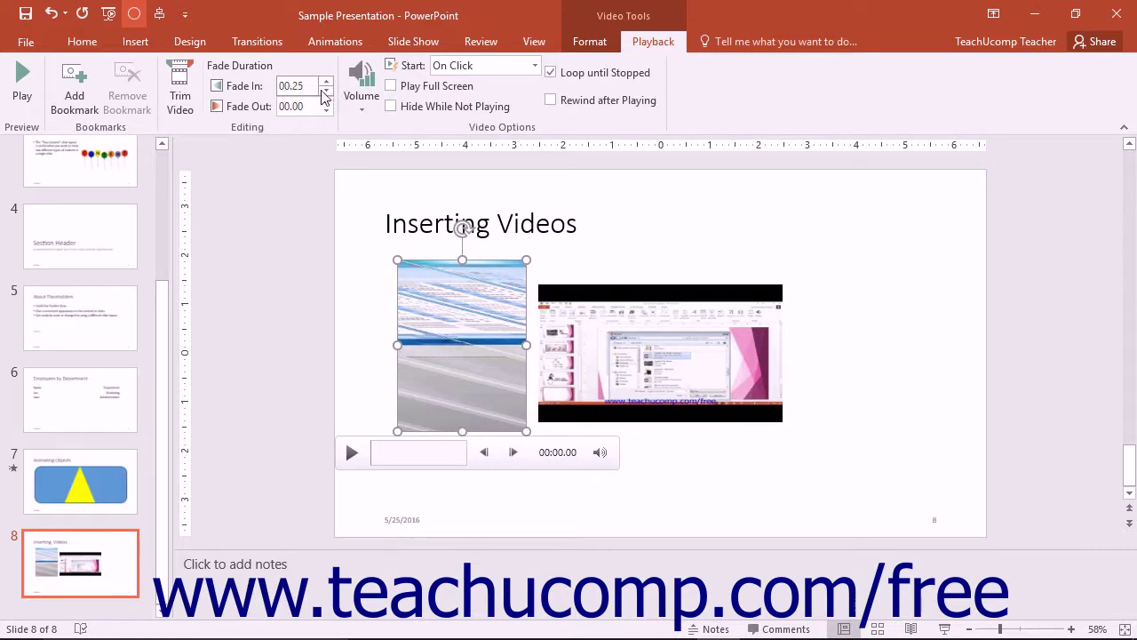
pyautogui.click(326, 101)
pyautogui.click(35, 91)
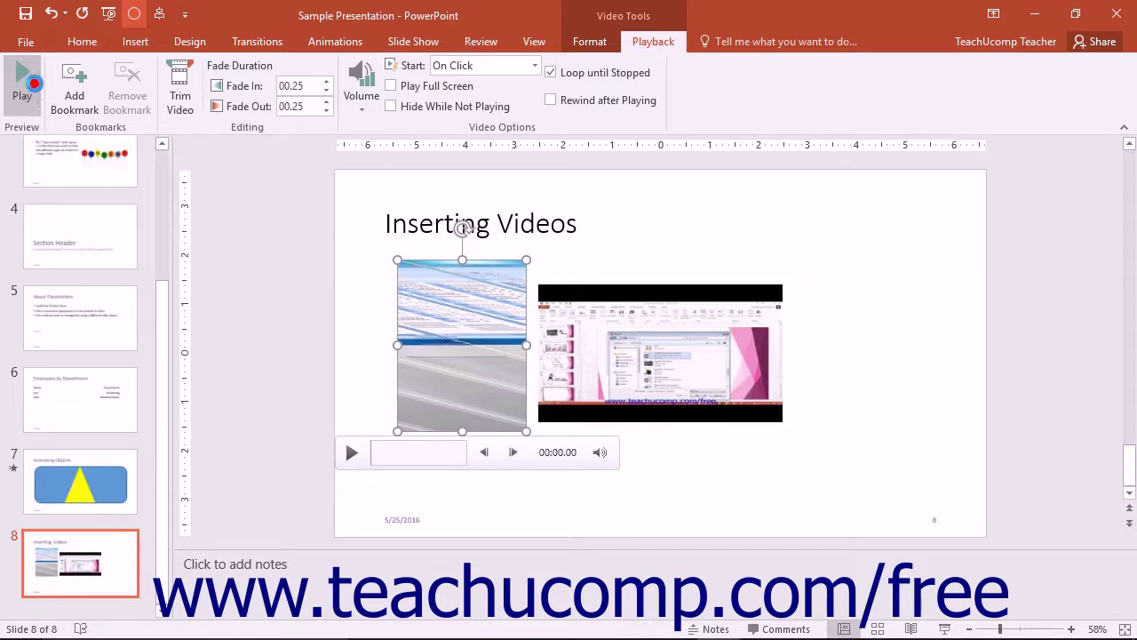